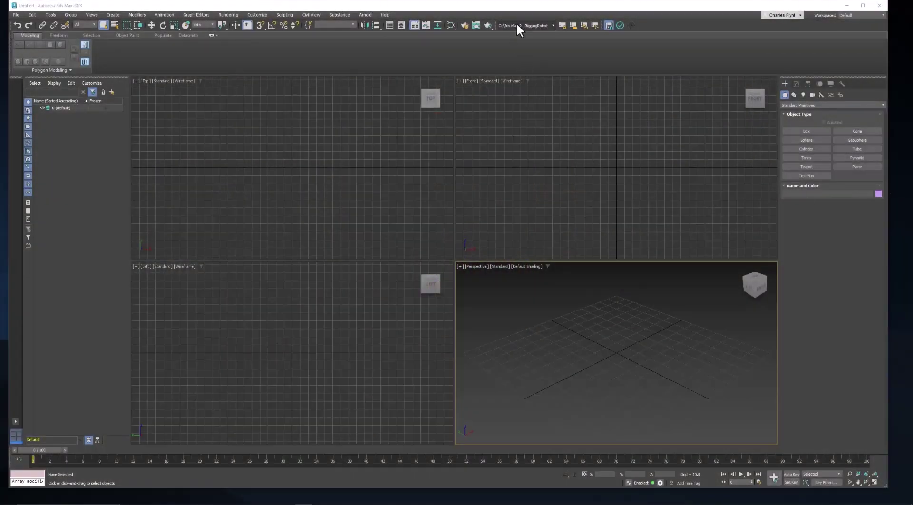
Step: Reset 3ds Max to a fresh, empty default scene, confirming the reset
click(14, 15)
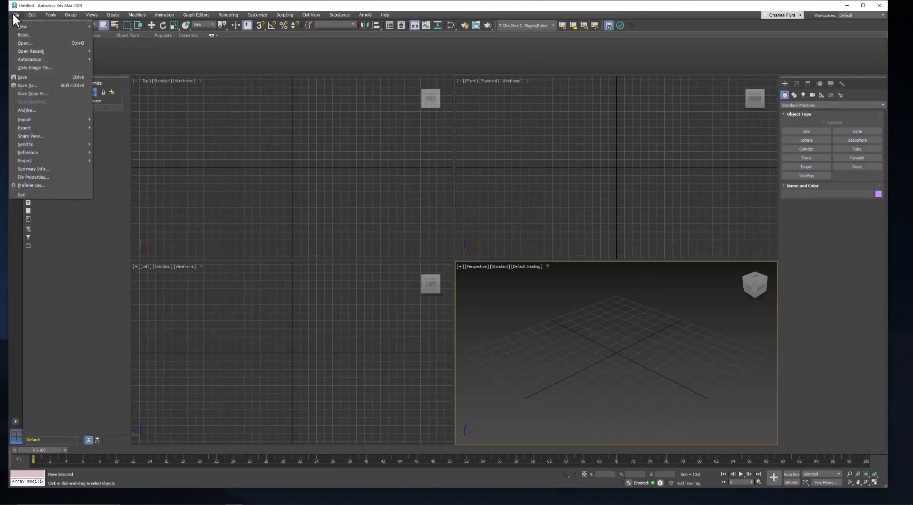
click(41, 35)
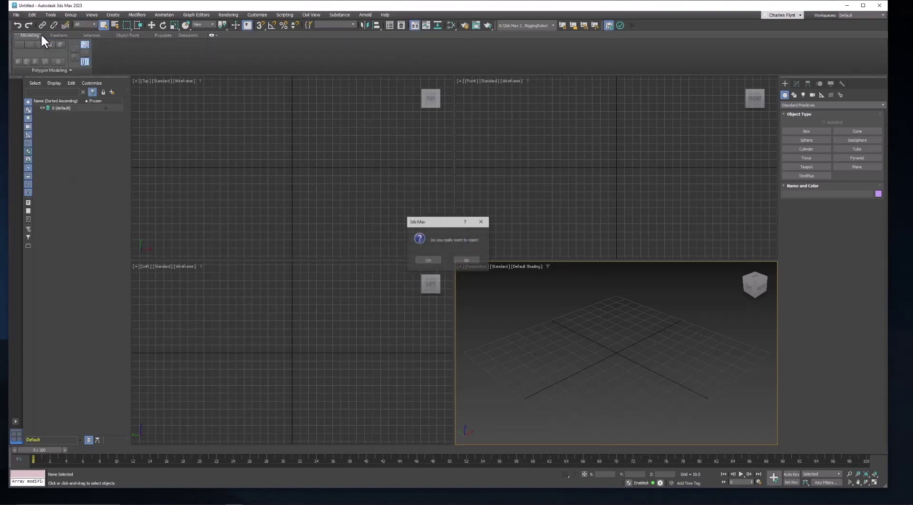
click(428, 260)
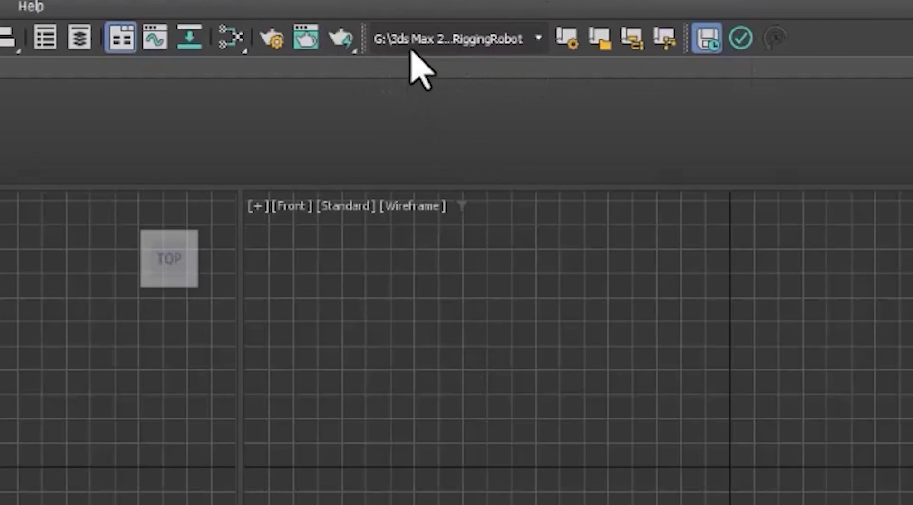
Step: Switch the active project folder from RiggingRobot to G:\3ds Max 2023\StillLife02
click(538, 38)
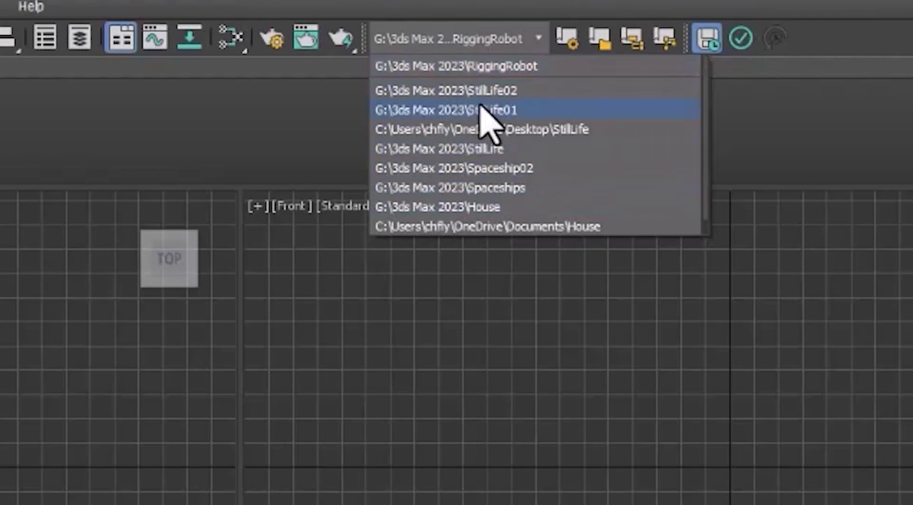
click(569, 89)
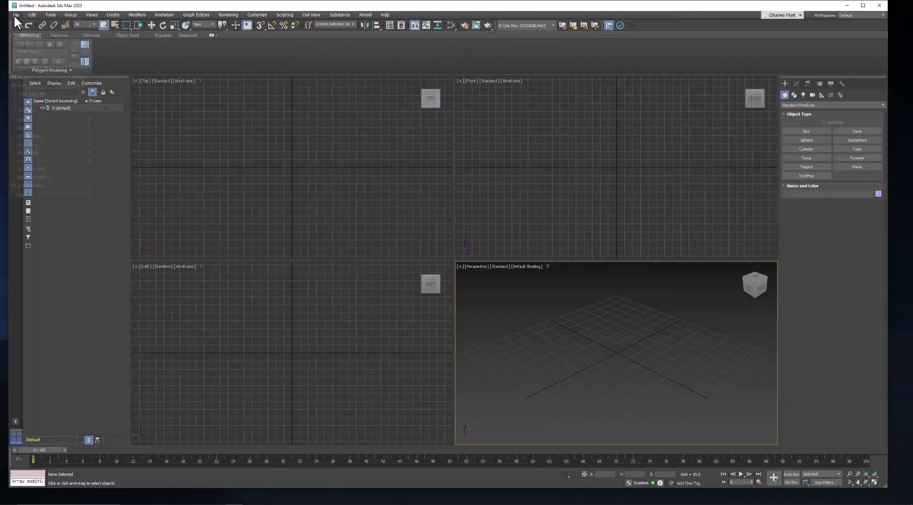
Step: Save the empty scene as Apple.max in the StillLife02 scenes folder
click(15, 15)
click(46, 86)
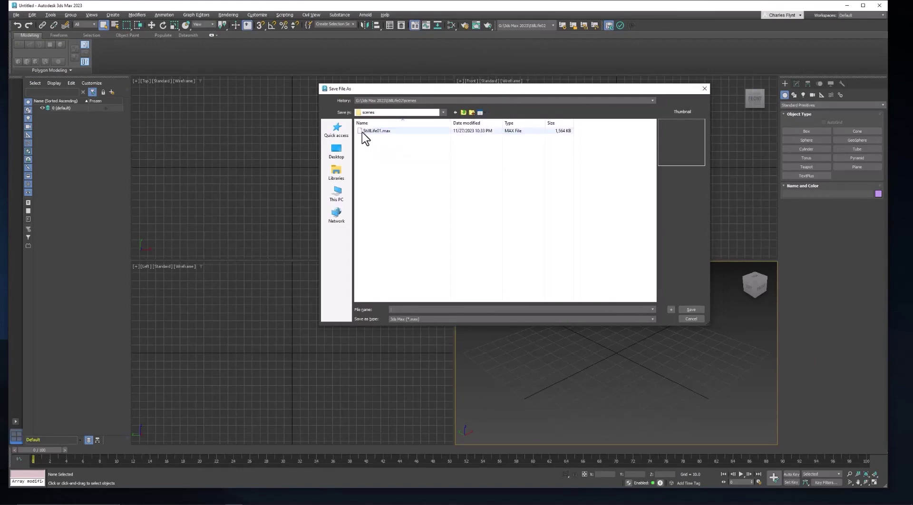
click(376, 132)
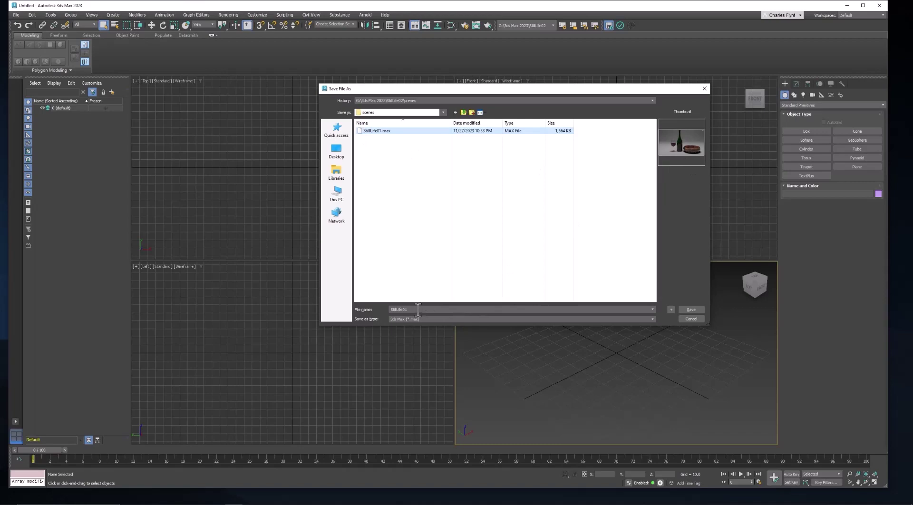
click(347, 309)
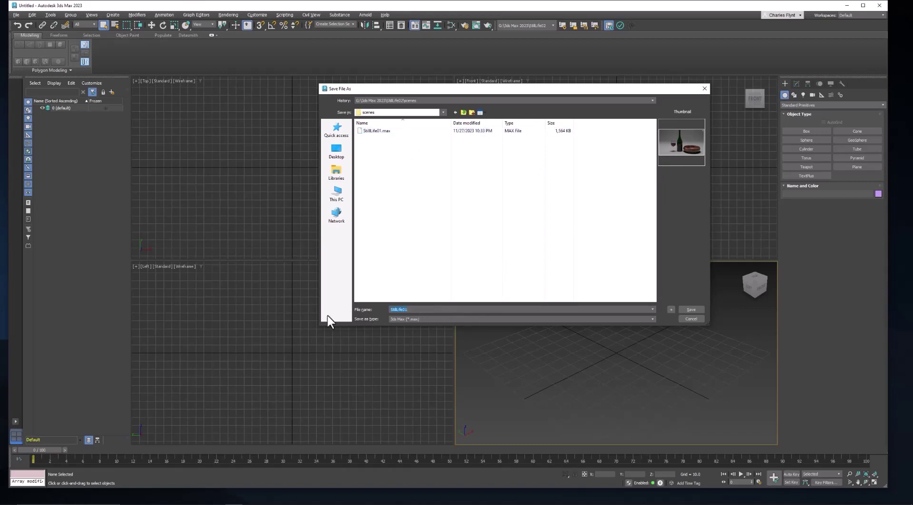
text(Apple)
click(692, 310)
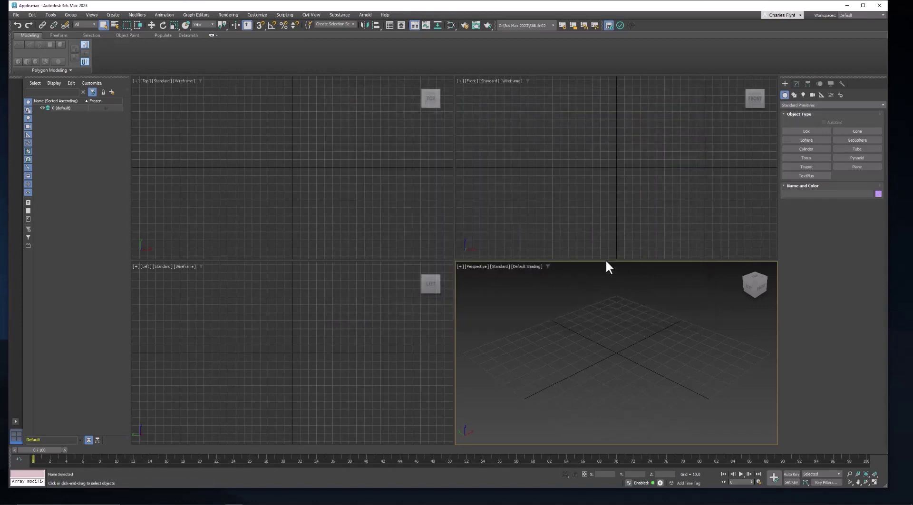
Step: Switch to Chrome's Google Images results for 'Apple fruit' with the red apple photo previewed
mouse_move(436, 502)
key(alt+Tab)
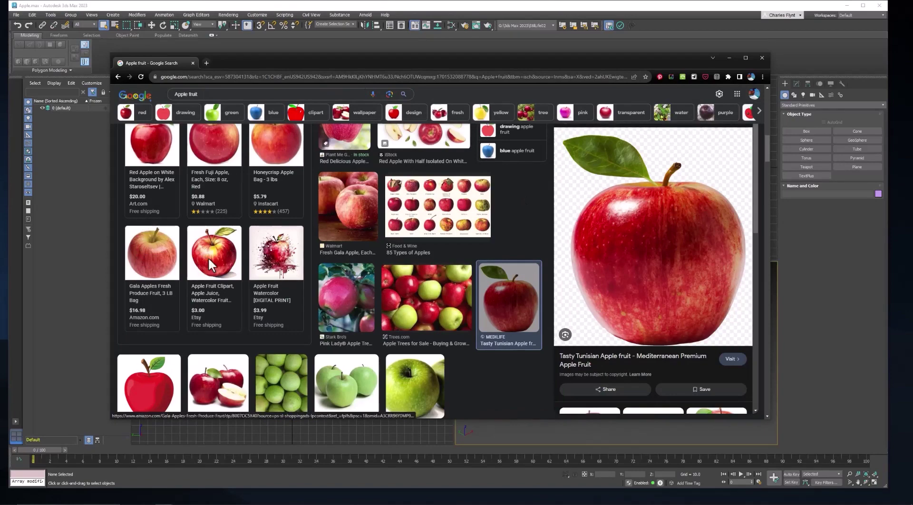
Step: Save the red apple photo into G:\3ds Max 2023\StillLife02\sceneassets\images, then return to 3ds Max
right_click(651, 192)
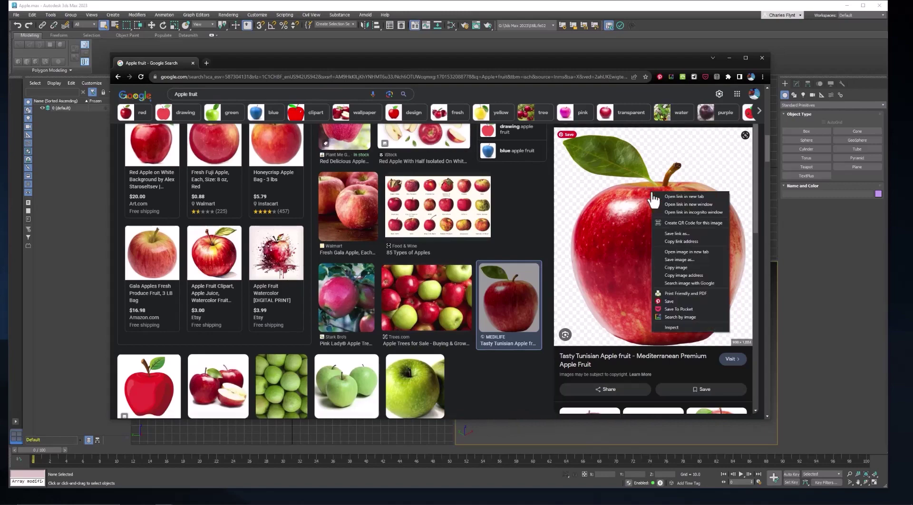
click(686, 260)
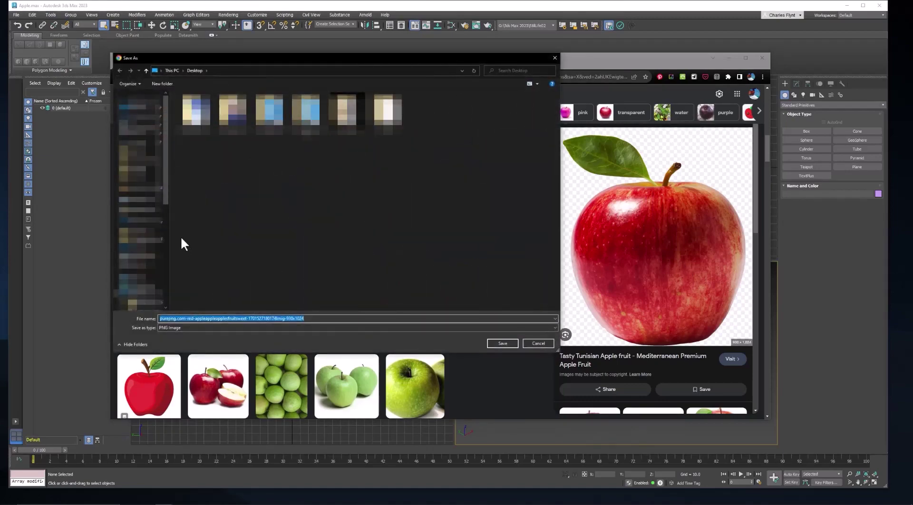
drag(165, 186, 171, 287)
click(138, 273)
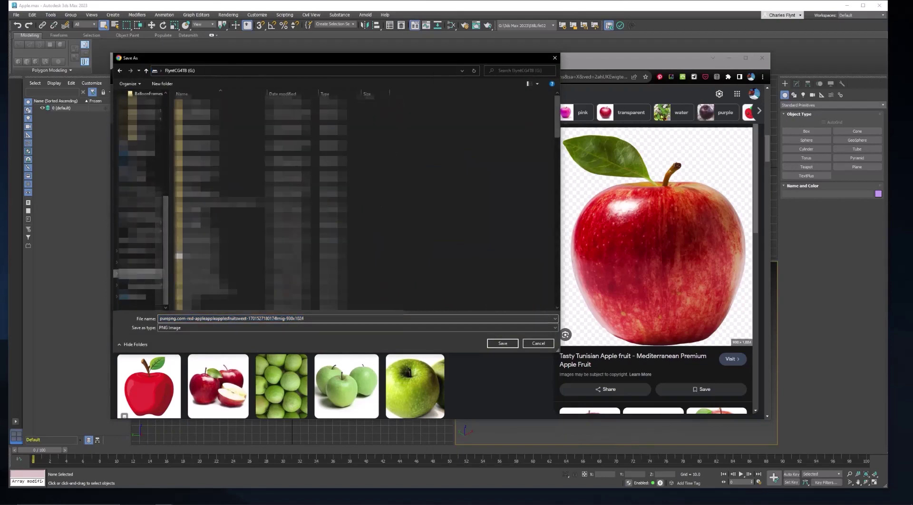
double_click(200, 178)
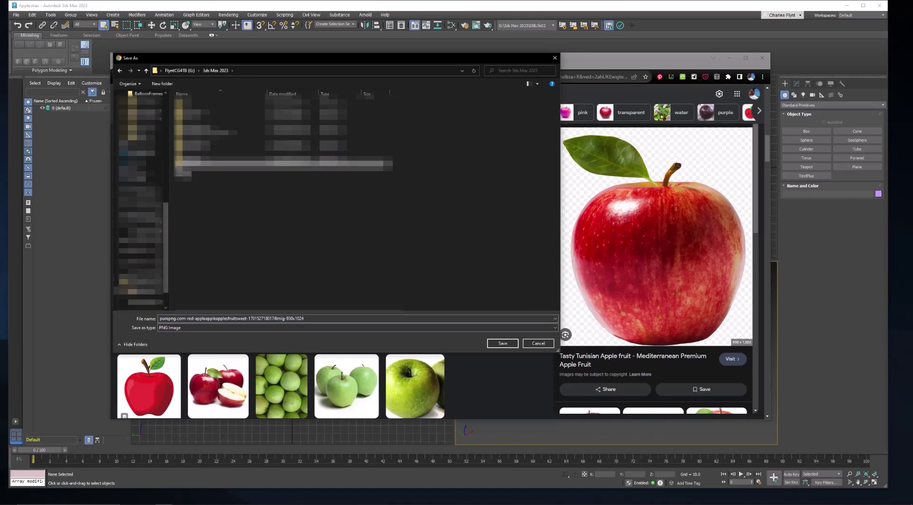
double_click(201, 163)
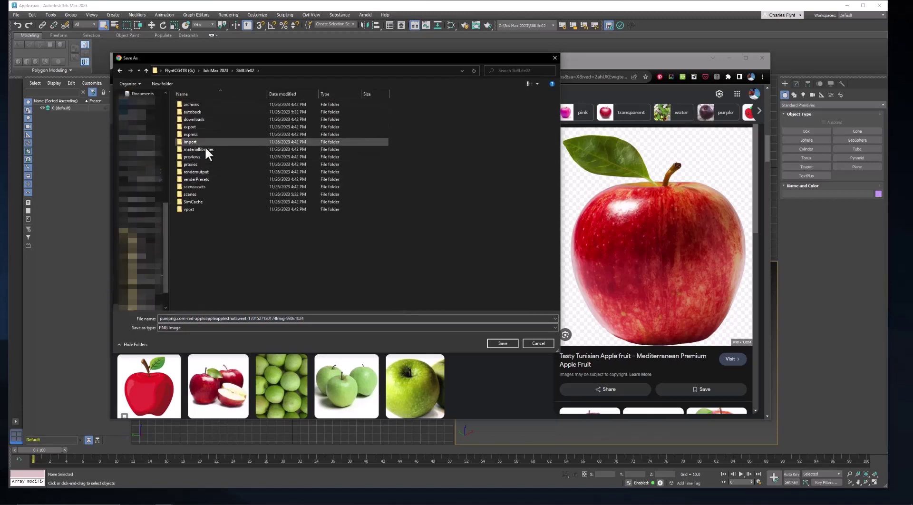
click(181, 187)
double_click(182, 186)
click(179, 112)
double_click(178, 112)
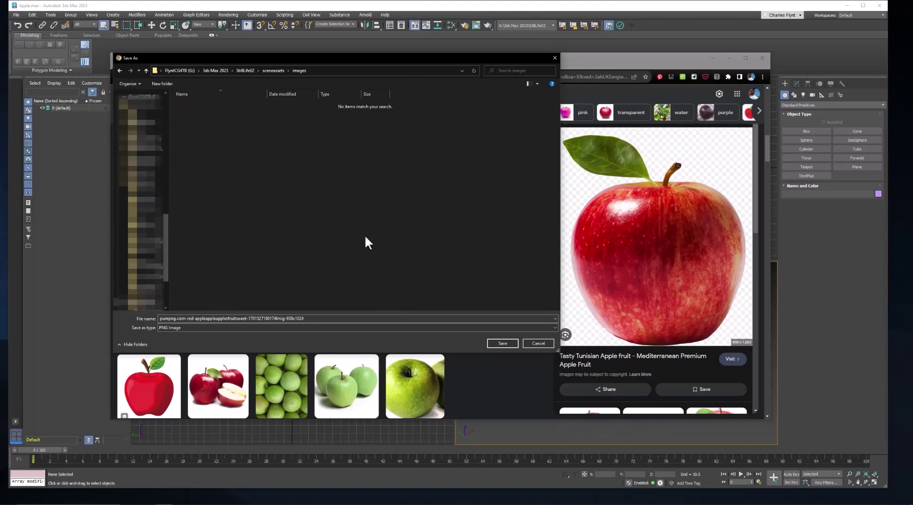
click(507, 342)
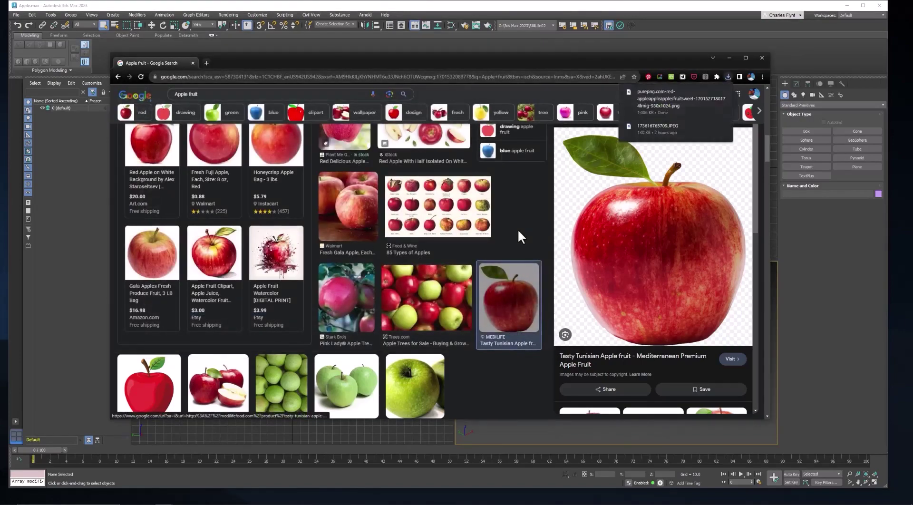
key(alt+Tab)
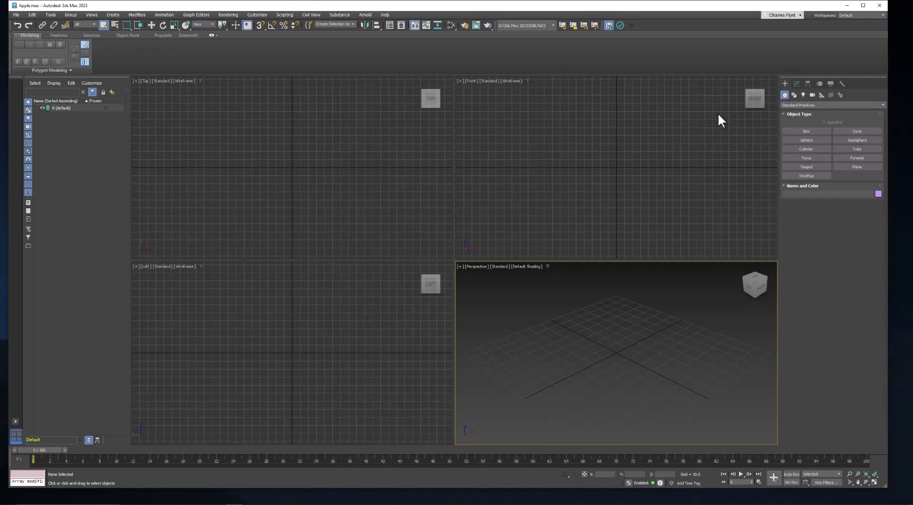
Step: Draw an upright plane, Plane001, in the Front viewport
click(553, 116)
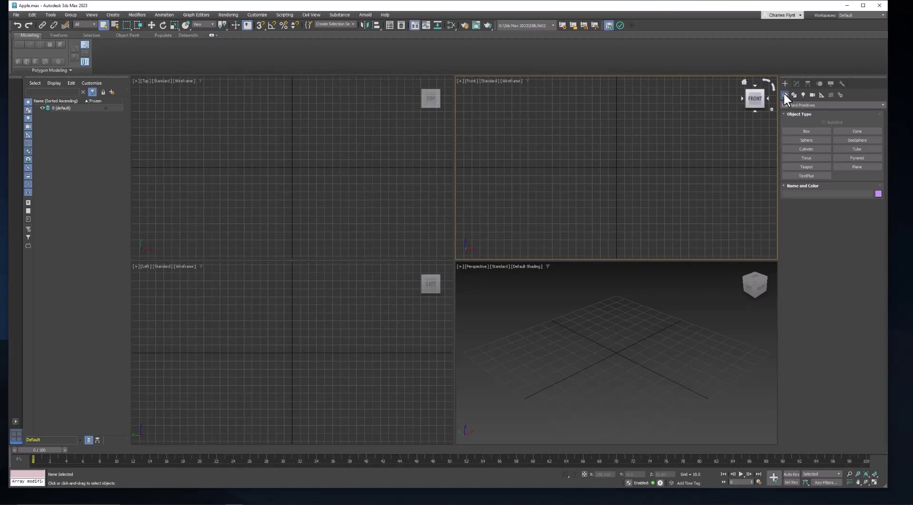
click(853, 167)
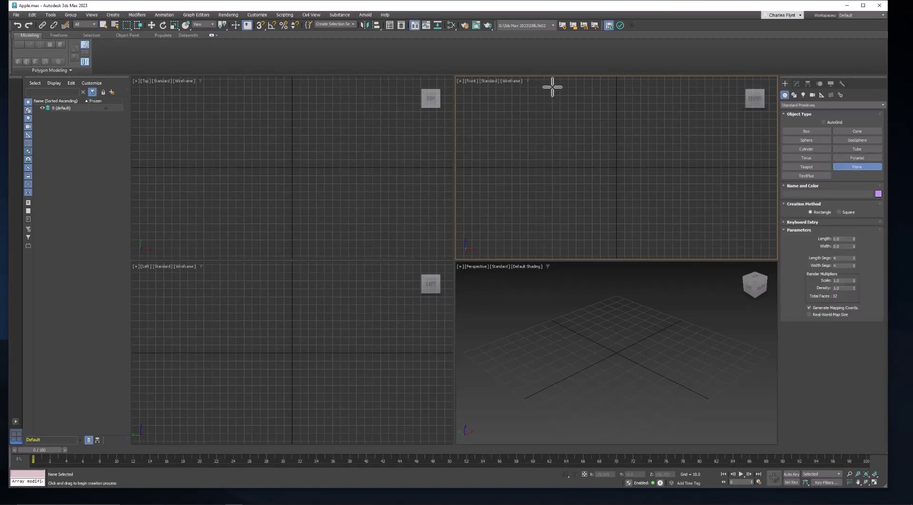
drag(551, 87, 699, 243)
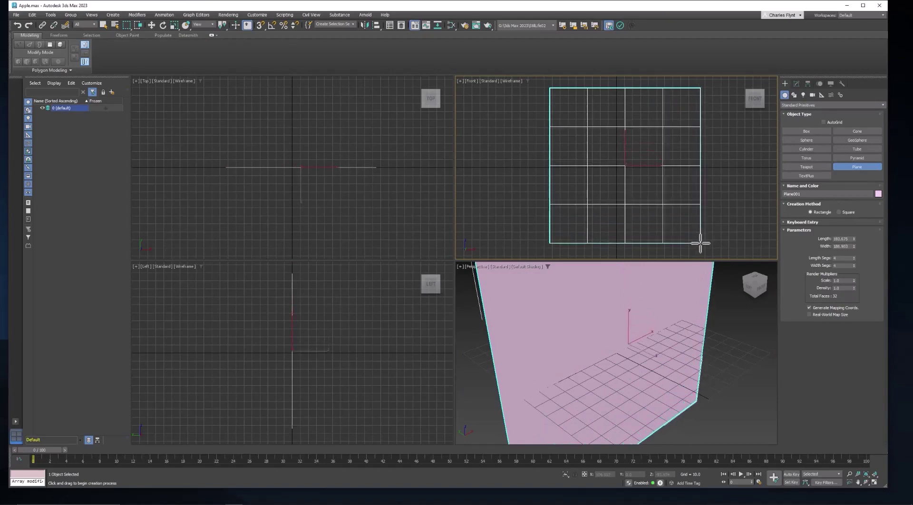
drag(700, 243, 700, 243)
Step: Set Plane001's Length Segs and Width Segs to 1 in the Modify panel
right_click(720, 153)
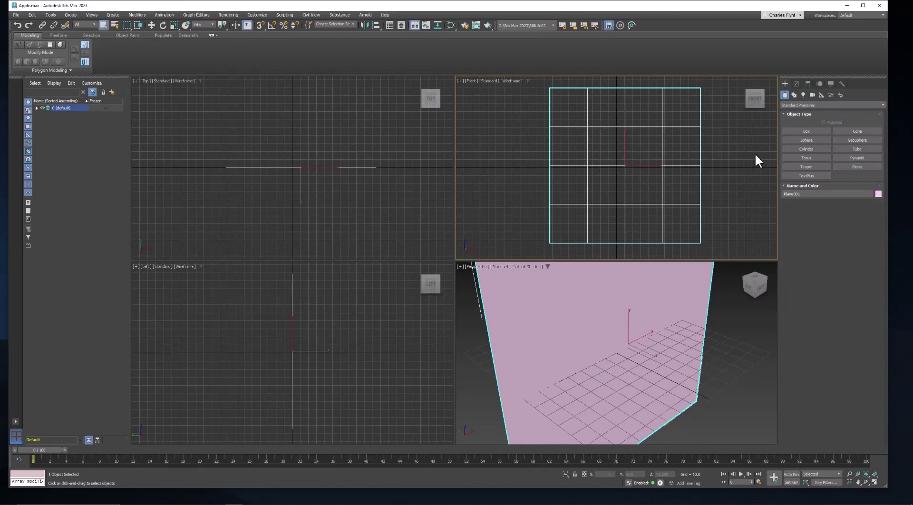
click(797, 84)
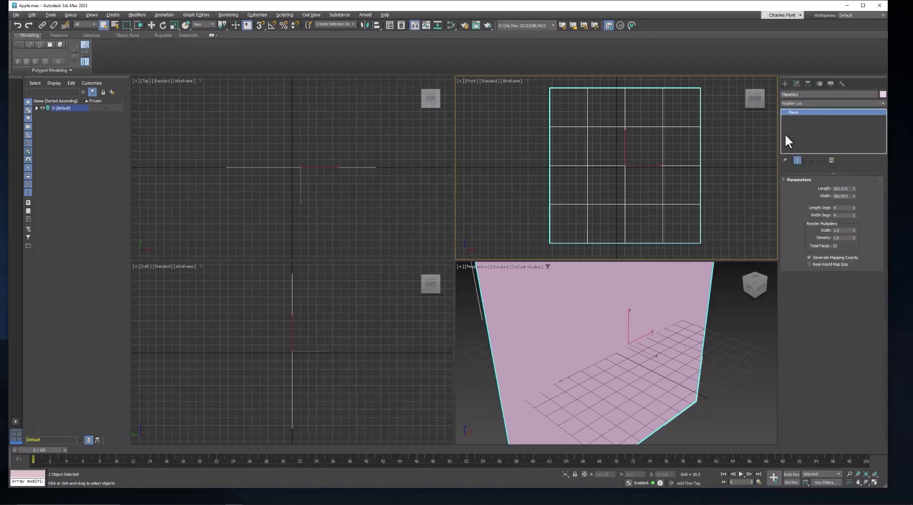
right_click(854, 208)
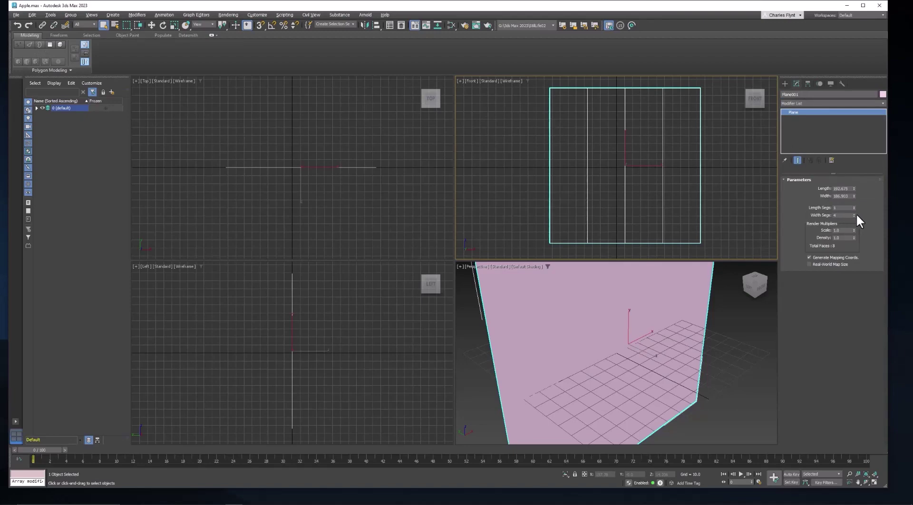
right_click(853, 215)
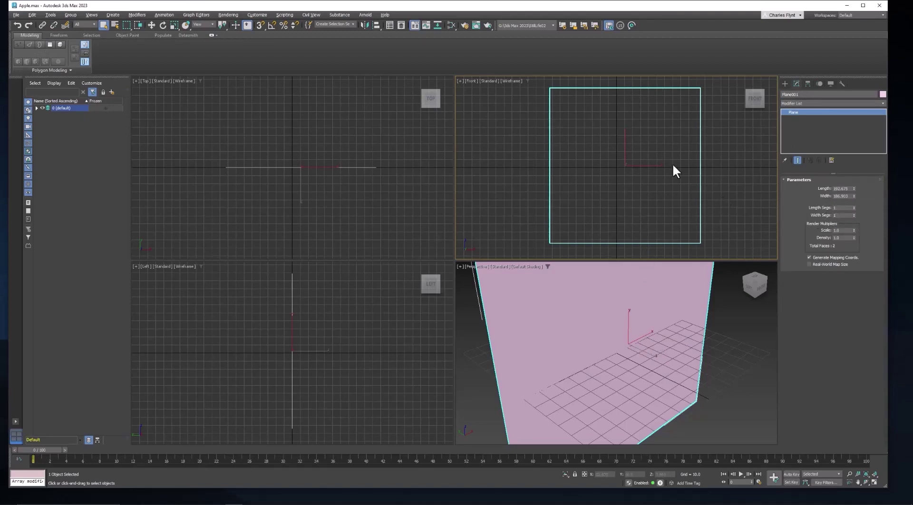
Step: In the Slate Material Editor, create a Physical Material with the apple photo bitmap as Base Color
click(451, 26)
drag(322, 194, 502, 92)
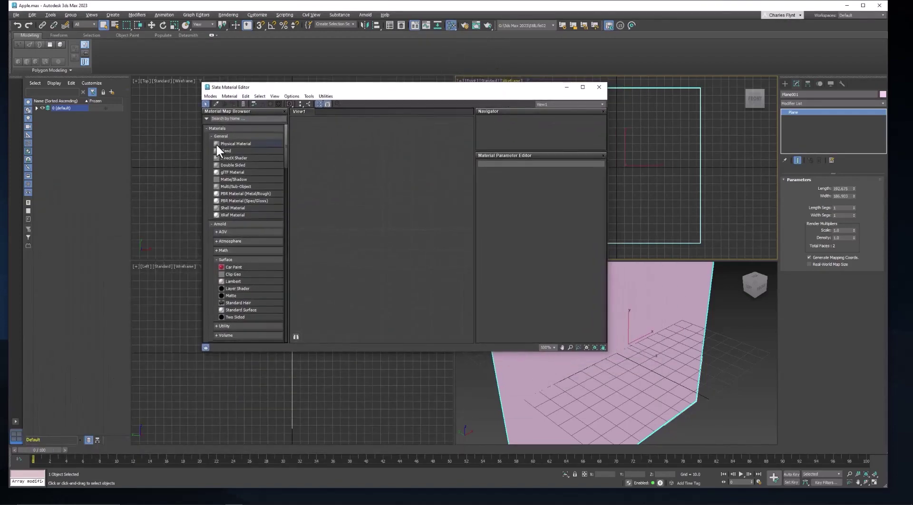
drag(216, 143, 396, 164)
drag(459, 143, 367, 144)
mouse_move(388, 157)
click(447, 163)
click(423, 145)
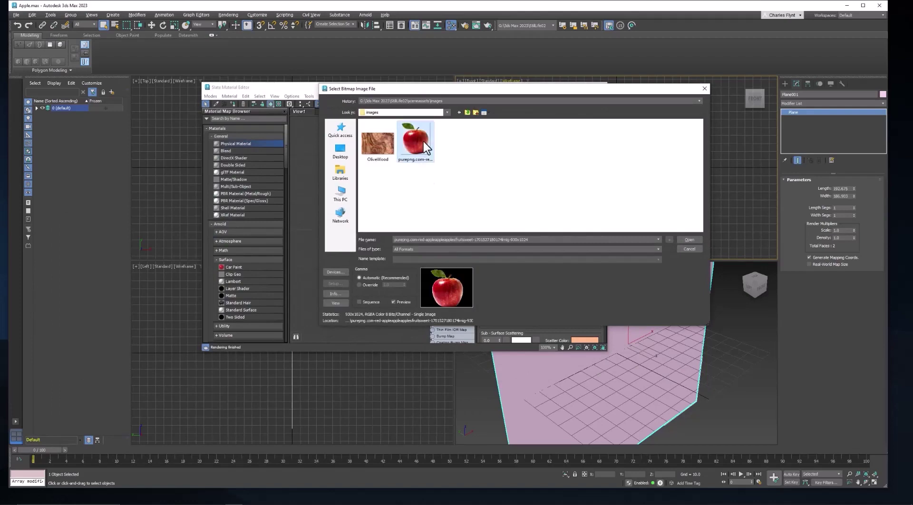
click(690, 240)
Step: Assign Material #25 to the plane
drag(464, 88, 311, 93)
middle_drag(353, 196, 302, 230)
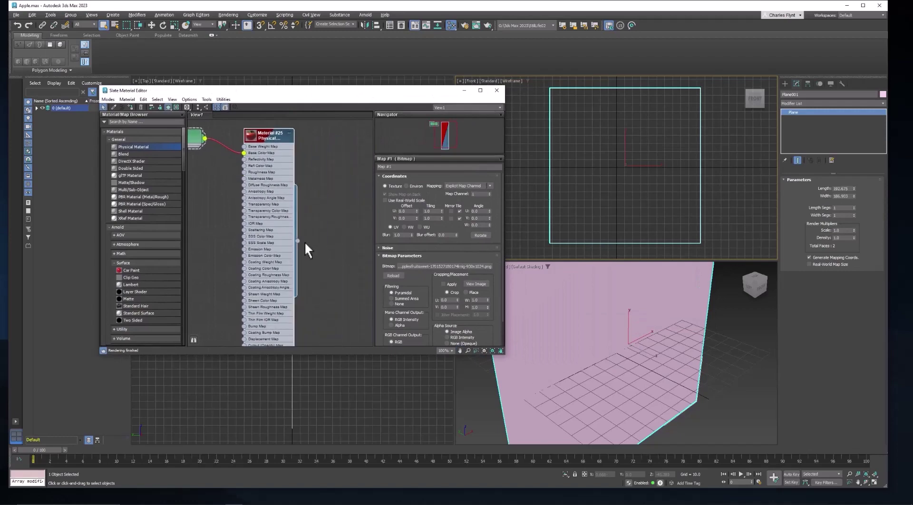
drag(297, 241, 613, 333)
Step: Turn off Wireframe Override in the Front viewport so the plane shows the apple texture
click(497, 91)
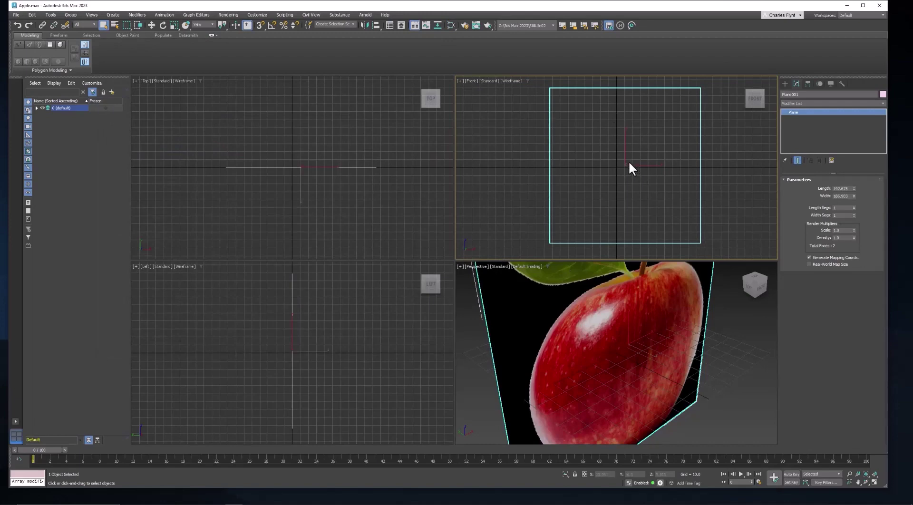
click(510, 82)
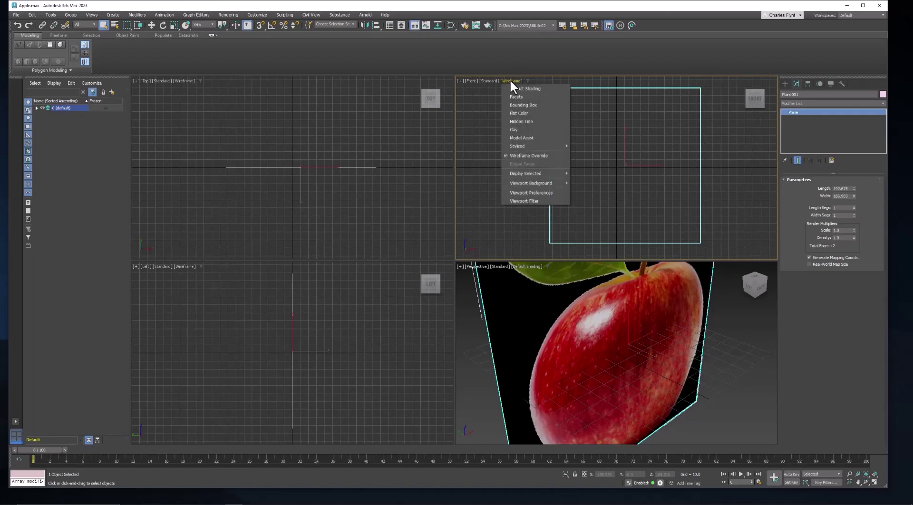
click(534, 157)
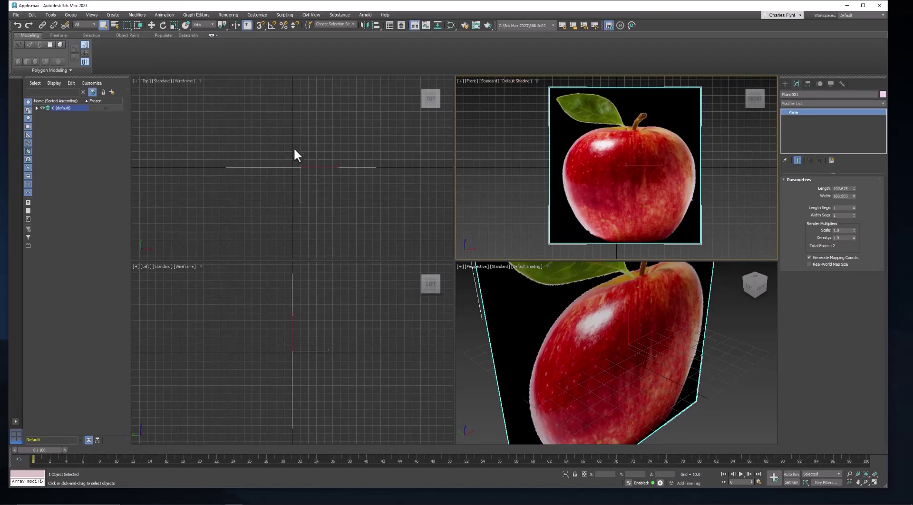
Step: Zero the plane's X, Y and Z position with Select and Move
click(152, 25)
middle_click(302, 178)
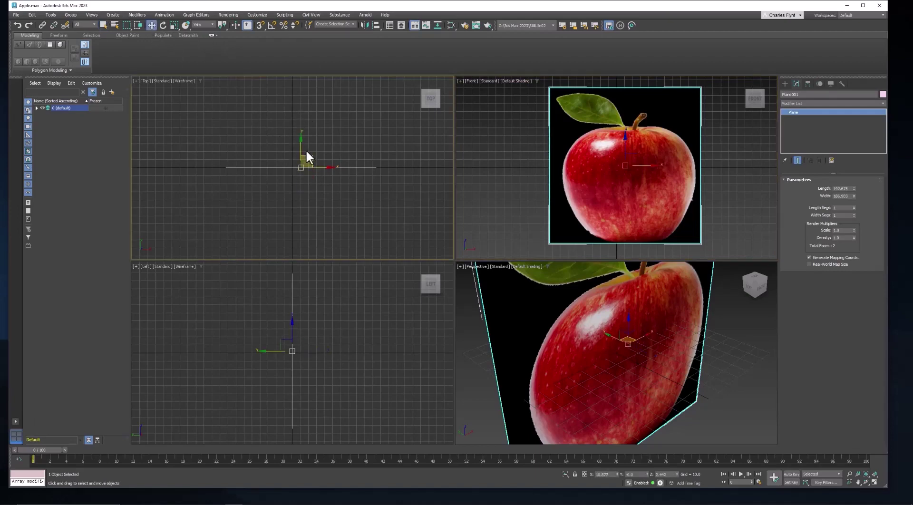
drag(302, 147, 304, 118)
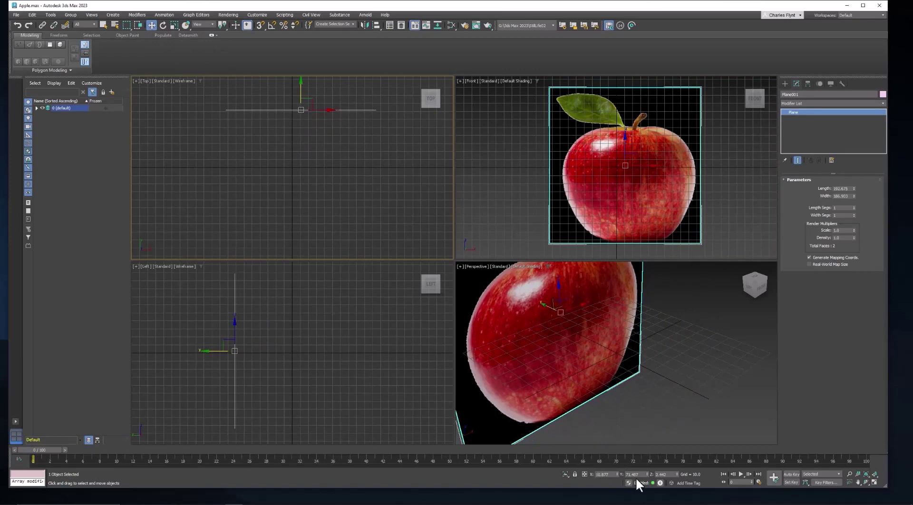
right_click(617, 473)
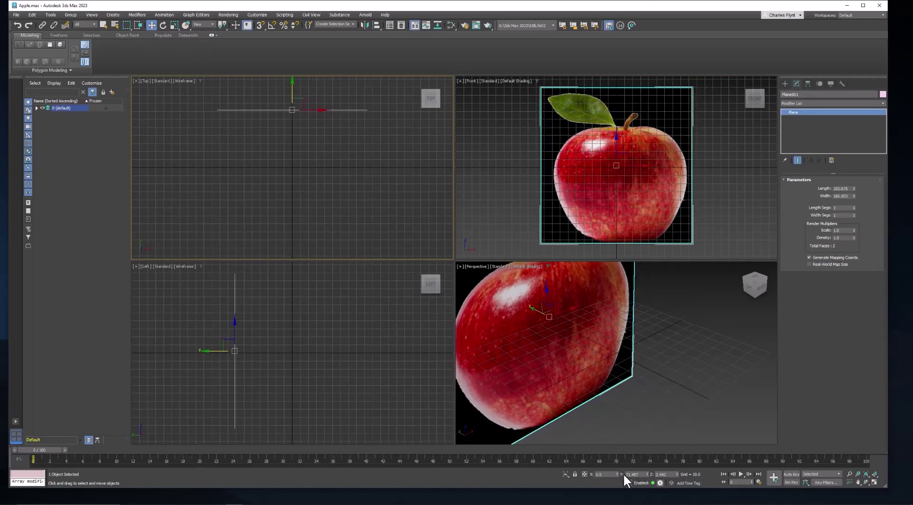
right_click(648, 473)
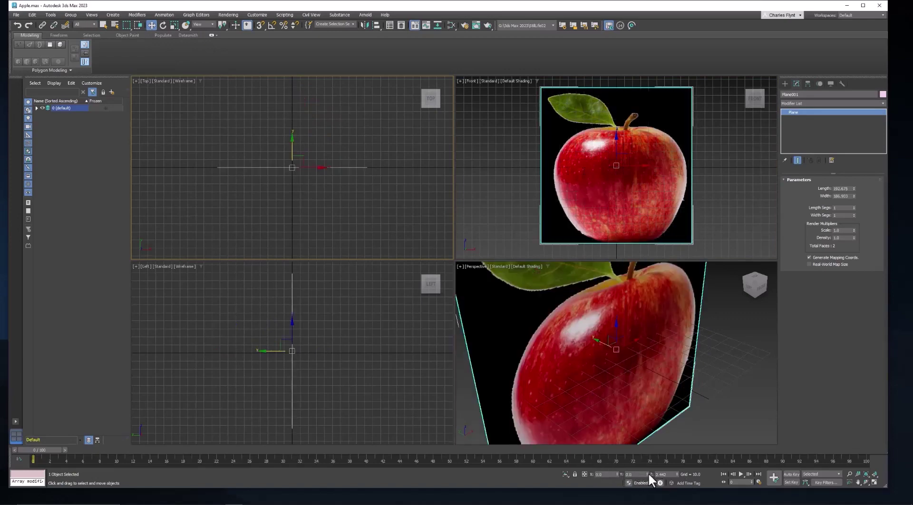
right_click(676, 474)
Step: Move the plane upward along Y so it sits on the ground
right_click(281, 144)
click(289, 145)
drag(288, 142, 293, 86)
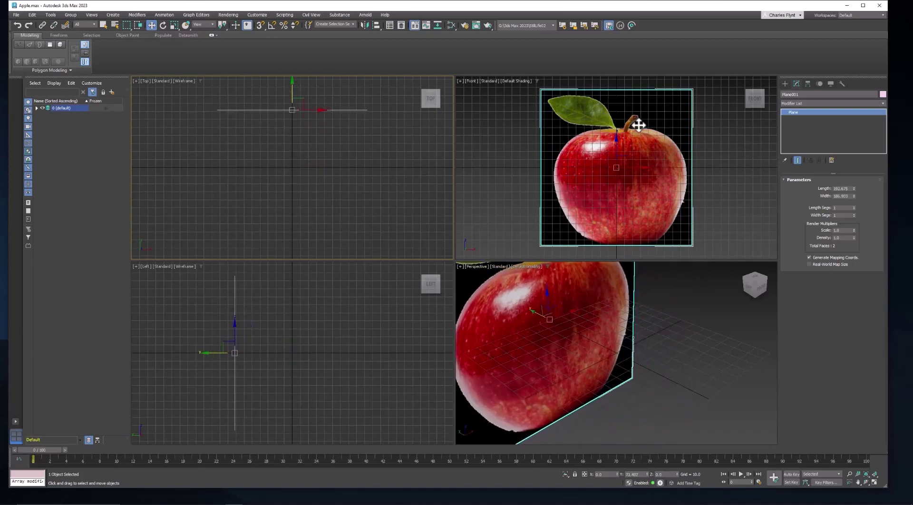
middle_drag(637, 126, 640, 167)
drag(618, 185, 621, 107)
key(ctrl+z)
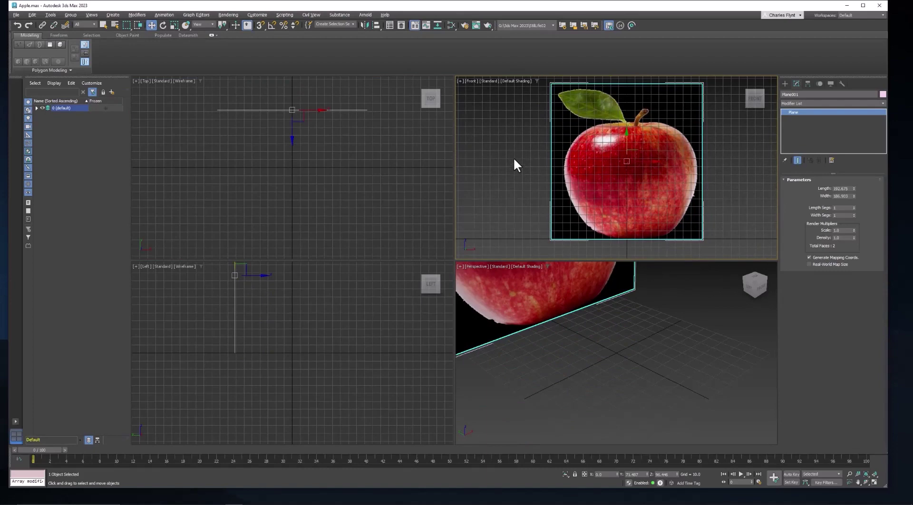
Step: Hide the Front viewport grid and recentre the apple plane in view
key(g)
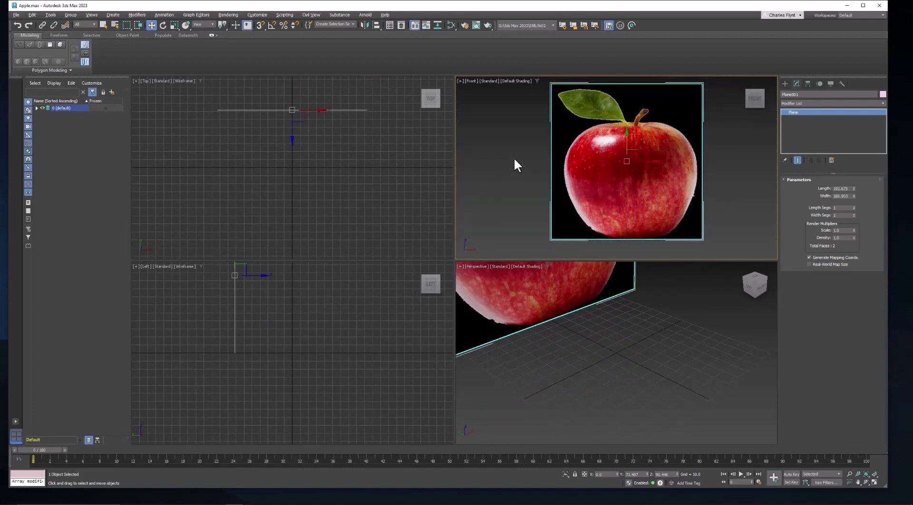
middle_drag(593, 161, 580, 175)
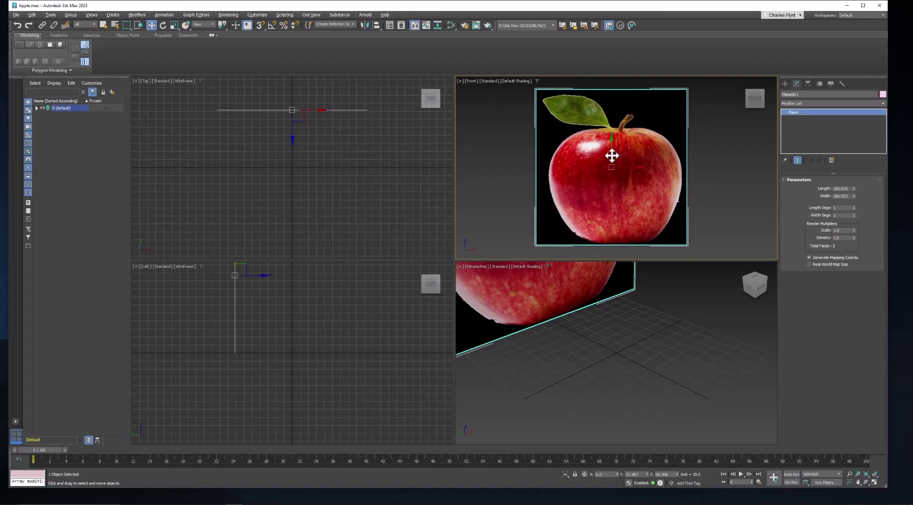
mouse_move(612, 155)
middle_down()
mouse_move(633, 153)
mouse_move(605, 143)
middle_up()
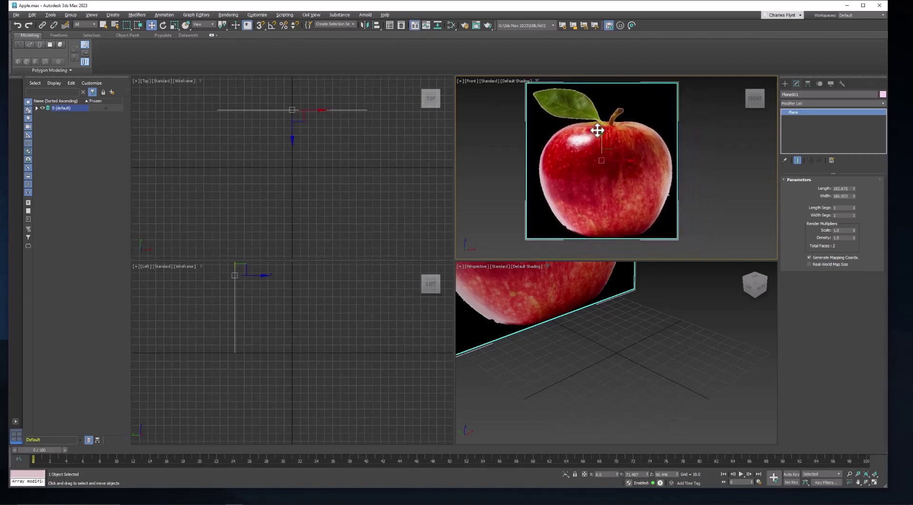
Step: Turn on Freeze in the apple plane's Object Properties so it turns grey and unselectable
right_click(605, 129)
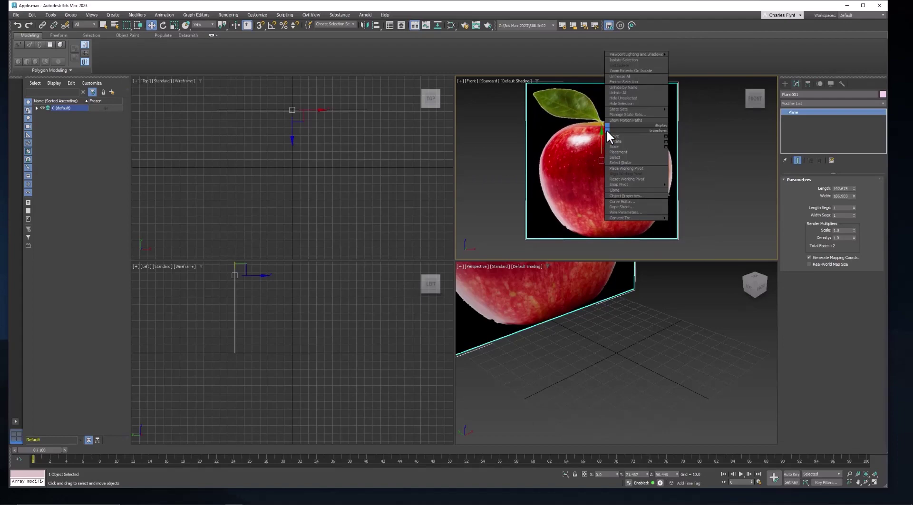
click(640, 195)
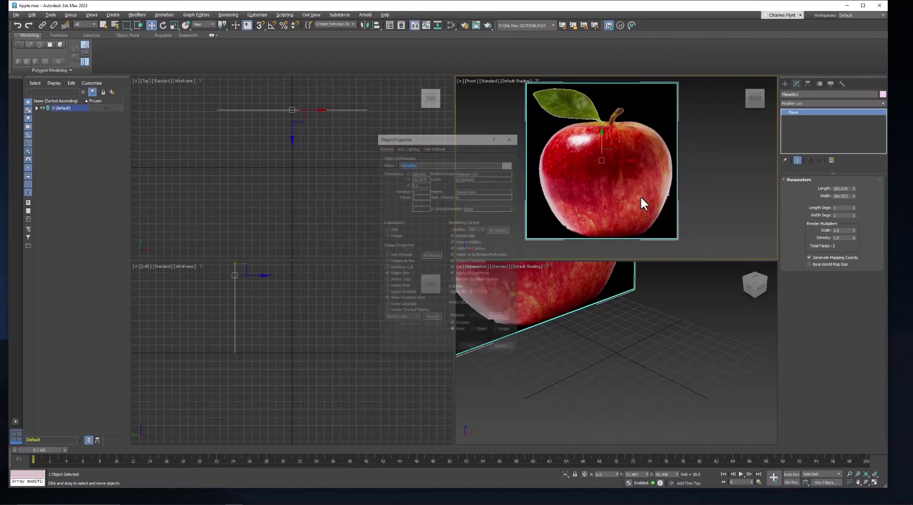
drag(460, 139, 500, 181)
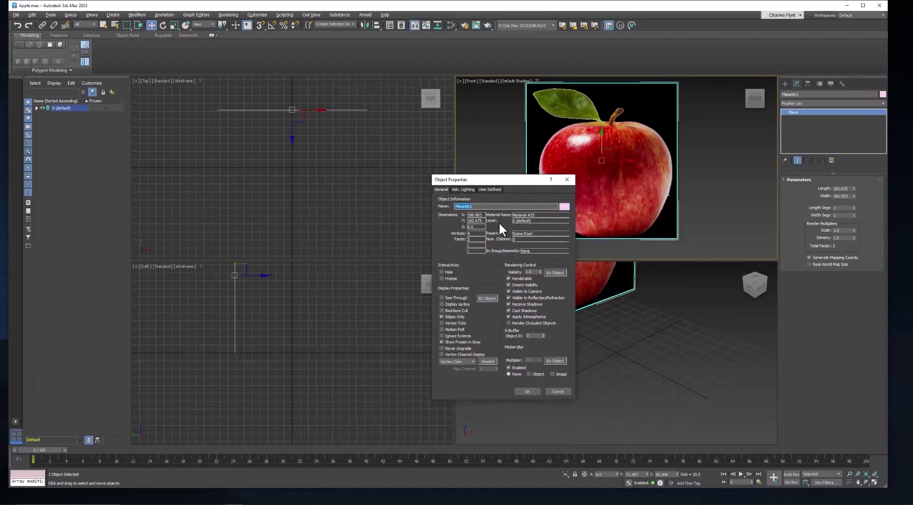
click(441, 278)
click(526, 391)
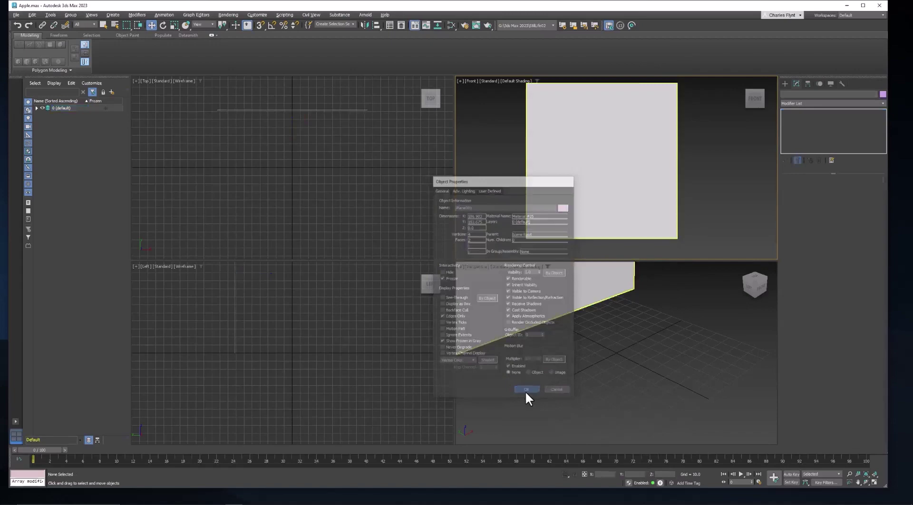
Step: Unfreeze all, then turn off Show Frozen in Gray in the apple plane's Object Properties
right_click(581, 143)
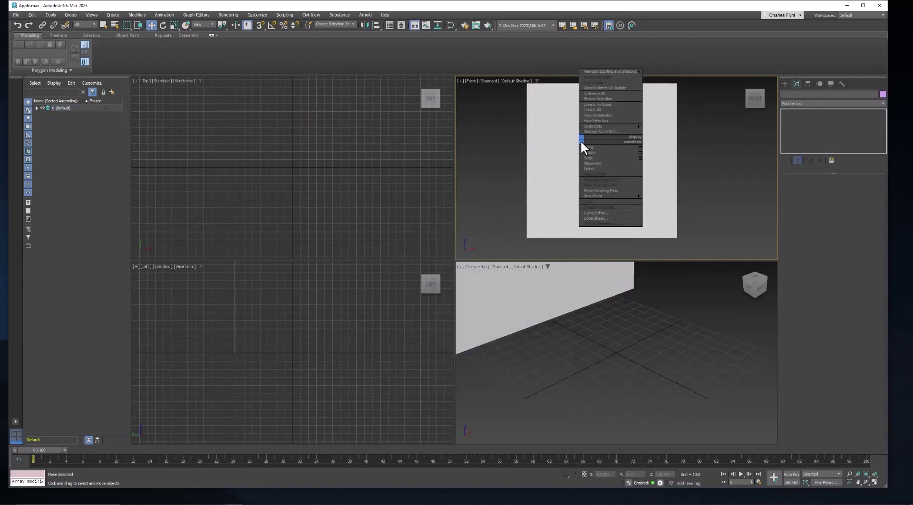
click(616, 93)
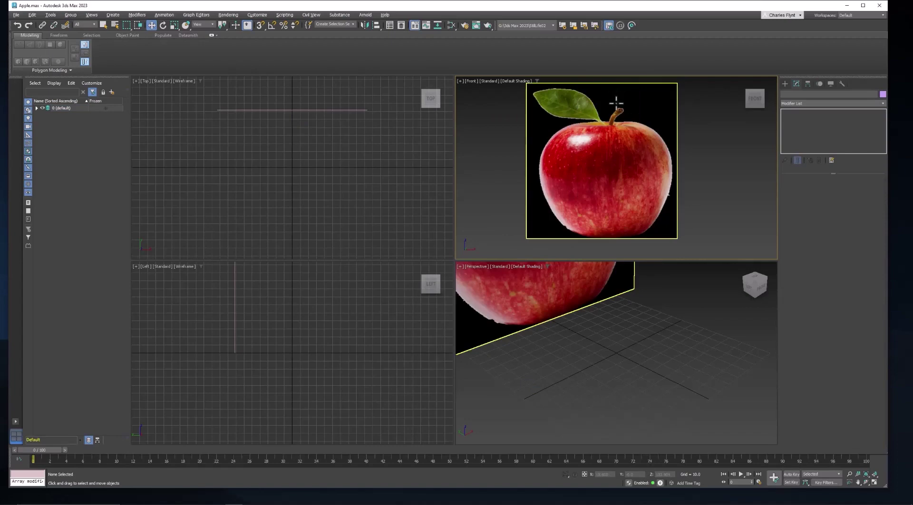
click(595, 149)
right_click(596, 152)
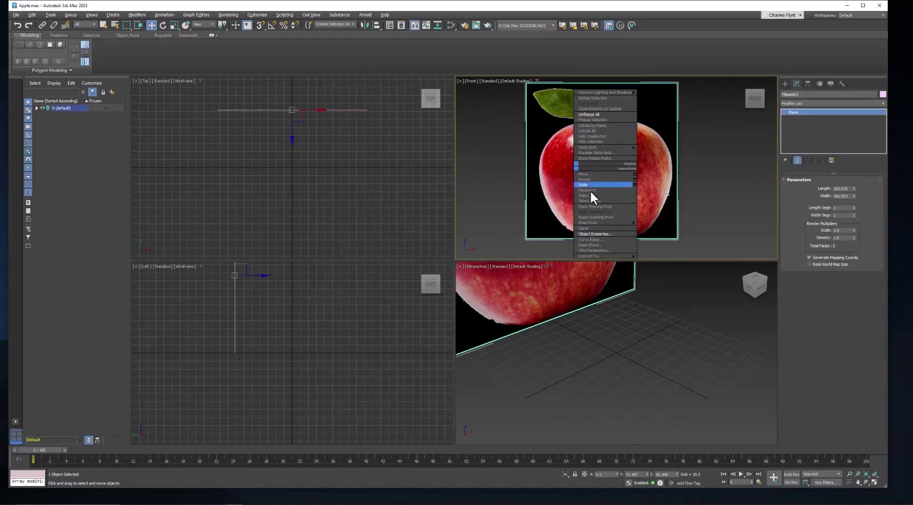
click(604, 230)
drag(514, 186, 499, 182)
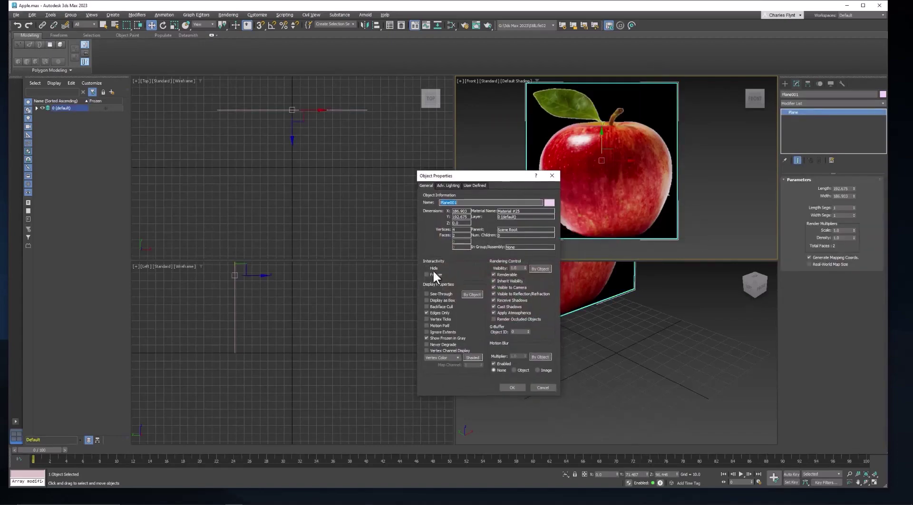
click(426, 337)
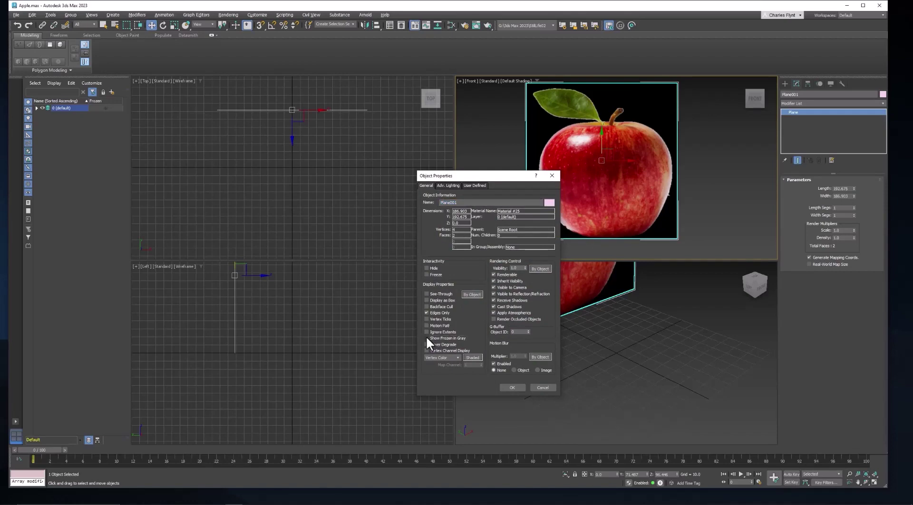
click(512, 387)
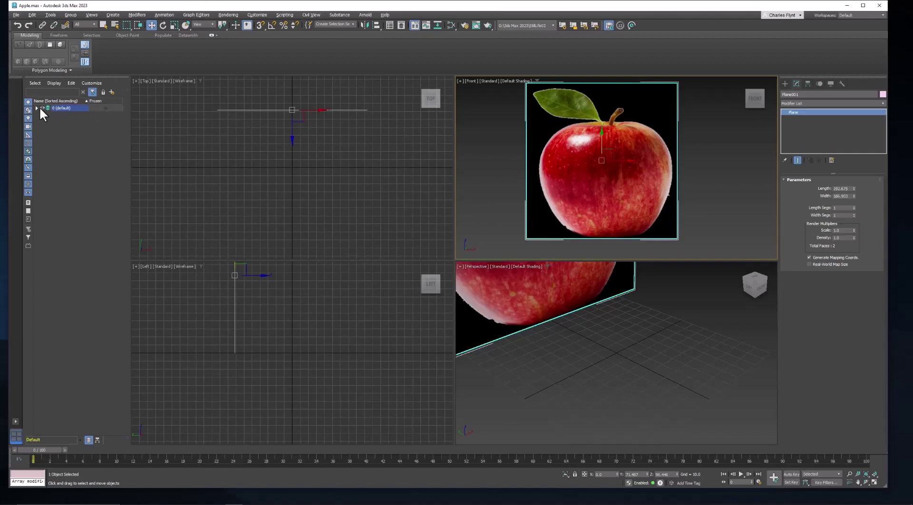
Step: Sort the Scene Explorer by hierarchy to list Plane001, deselect it, and save Apple.max
click(97, 440)
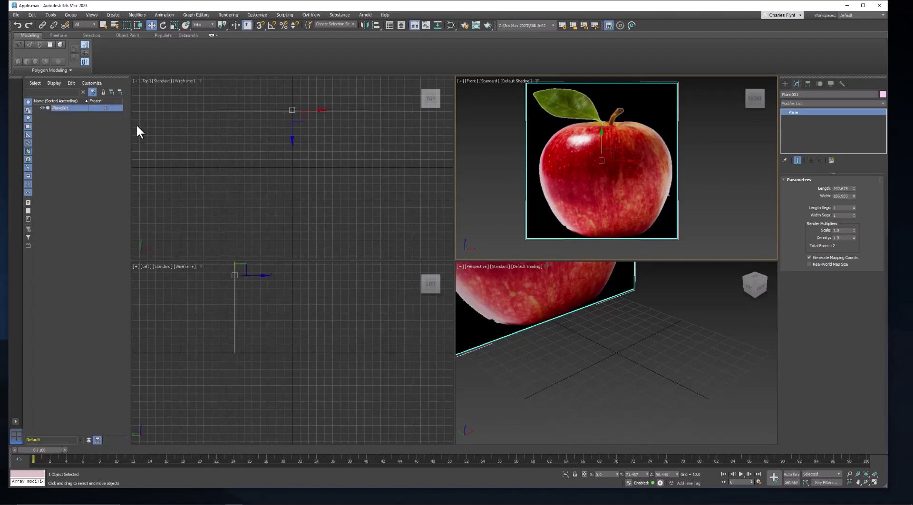
click(510, 145)
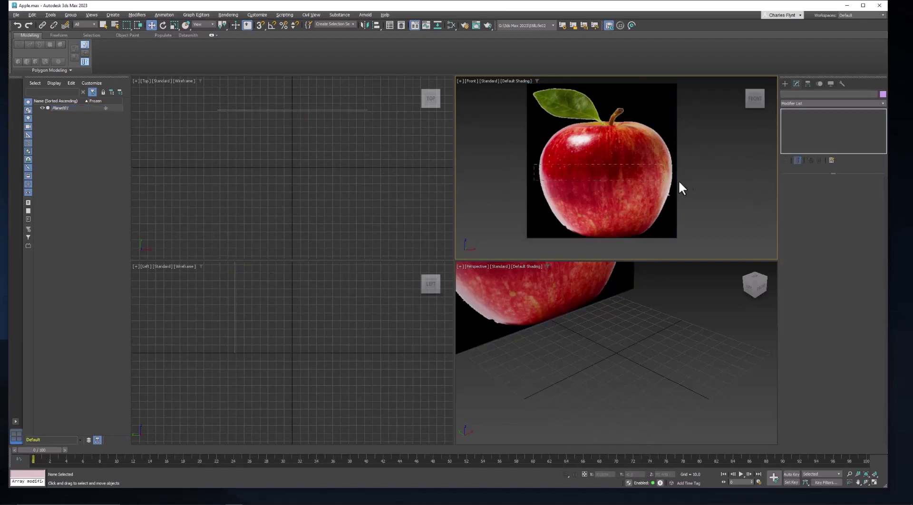
click(16, 14)
click(55, 77)
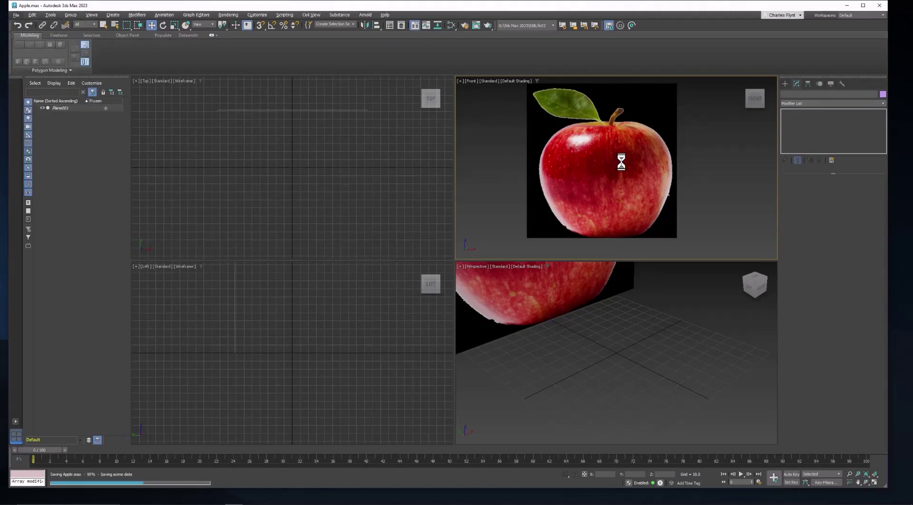